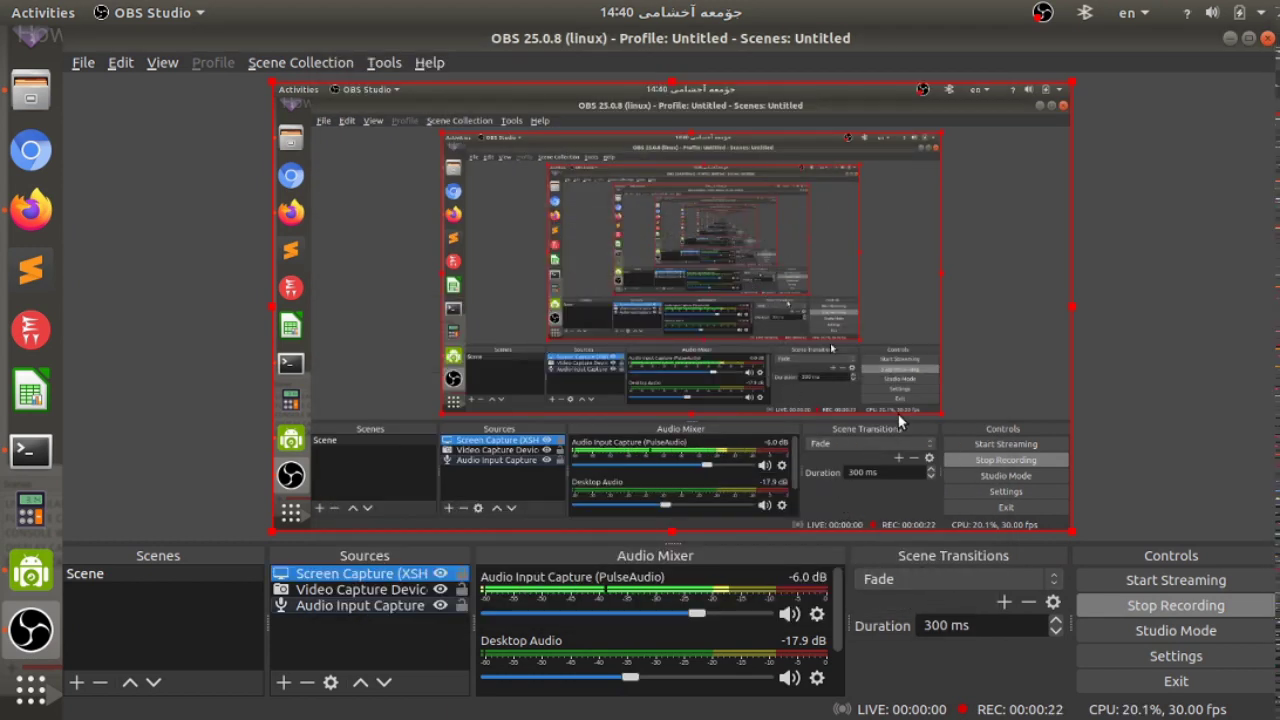
- Move Video Capture Device above Screen Capture (XSHM) in the Sources list
{"action": "left_click", "coordinate": [336, 590]}
{"action": "left_click_drag", "start_coordinate": [336, 590], "coordinate": [336, 568]}
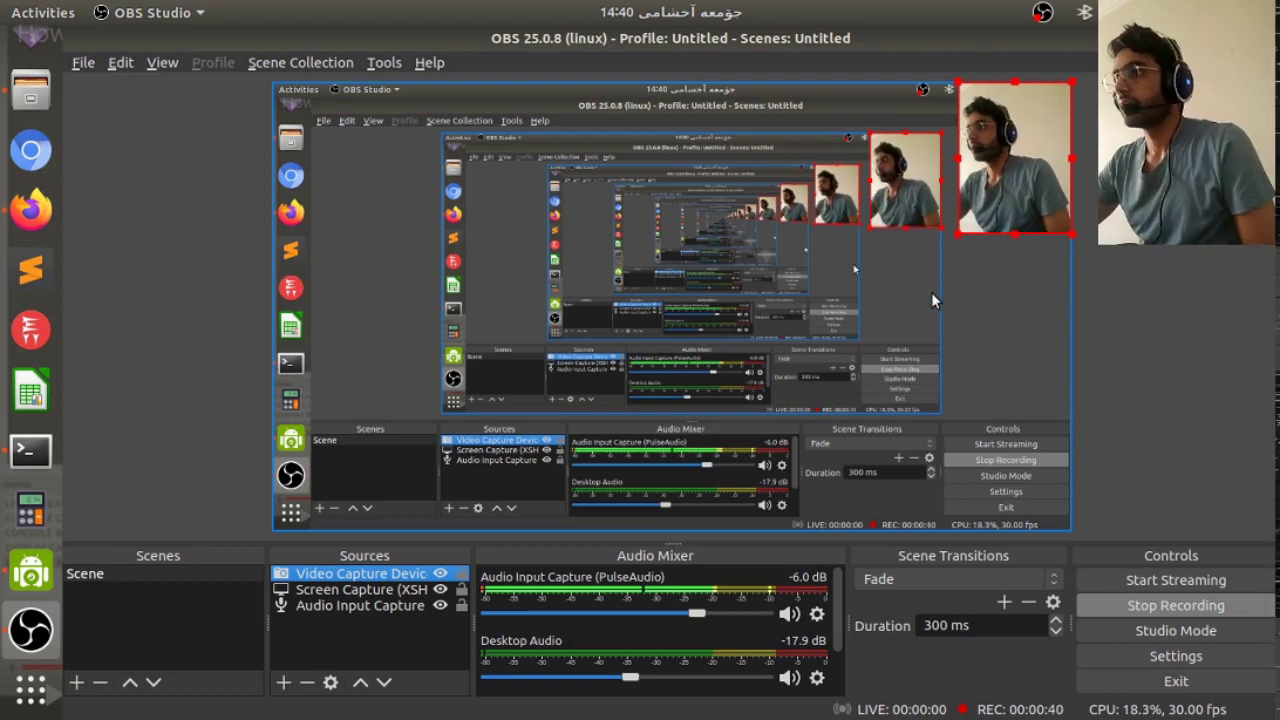
- Shrink the screen capture narrower from its right edge so it clears the webcam
{"action": "left_click", "coordinate": [1006, 297]}
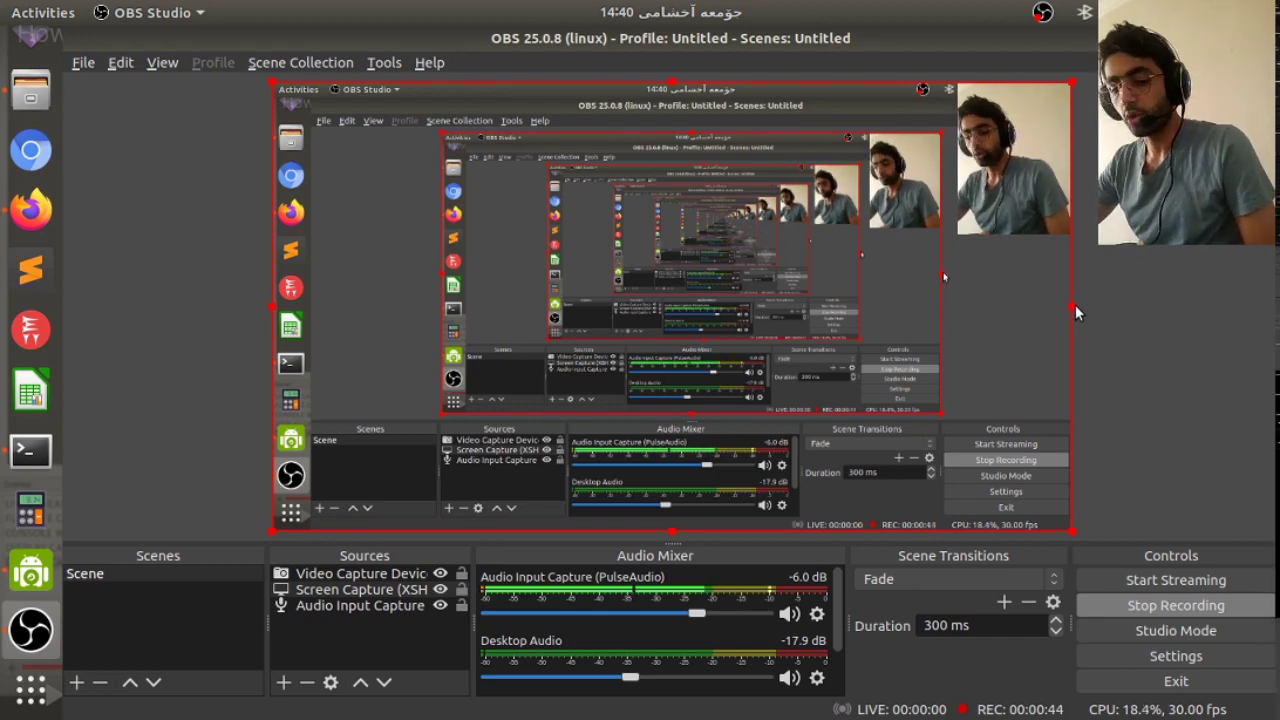
{"action": "left_click_drag", "start_coordinate": [1077, 310], "coordinate": [822, 318]}
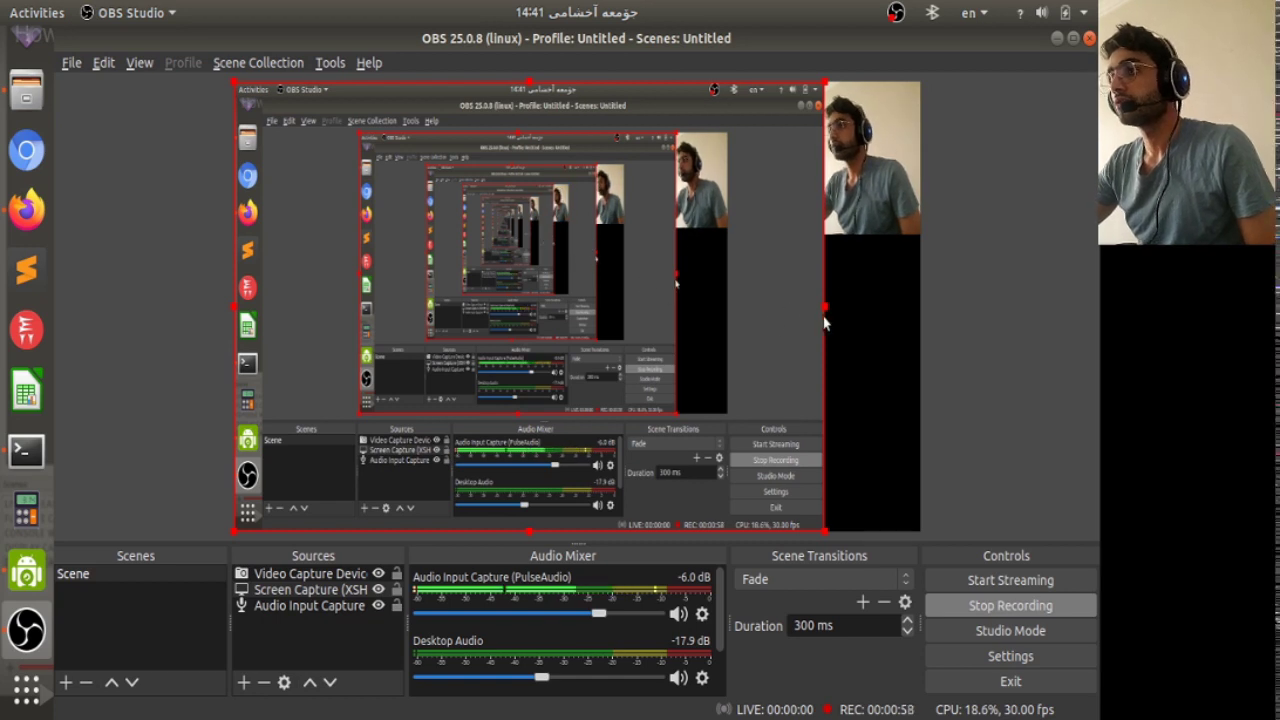
- Crop a strip off the screen capture's left side, then apply Transform > Fit to screen
{"action": "left_click_drag", "start_coordinate": [828, 316], "coordinate": [1063, 311]}
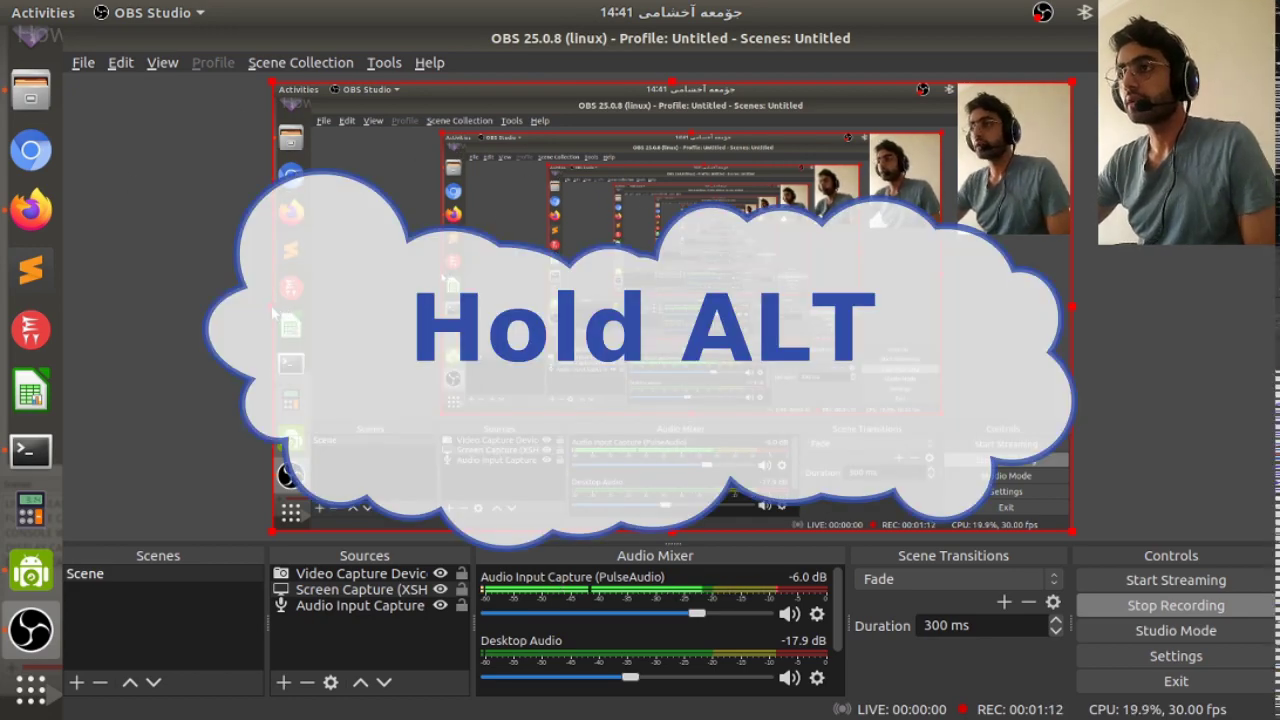
{"action": "left_click_drag", "start_coordinate": [273, 312], "coordinate": [309, 307]}
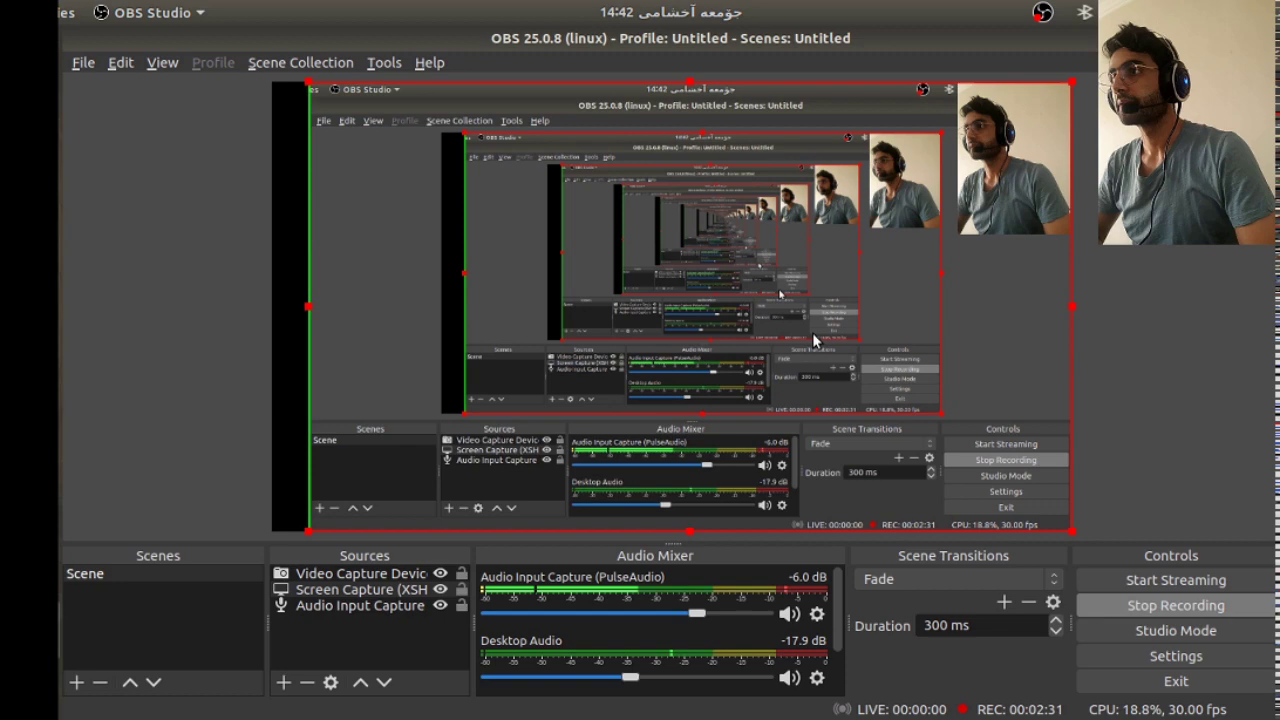
{"action": "right_click", "coordinate": [632, 212]}
{"action": "mouse_move", "coordinate": [679, 423]}
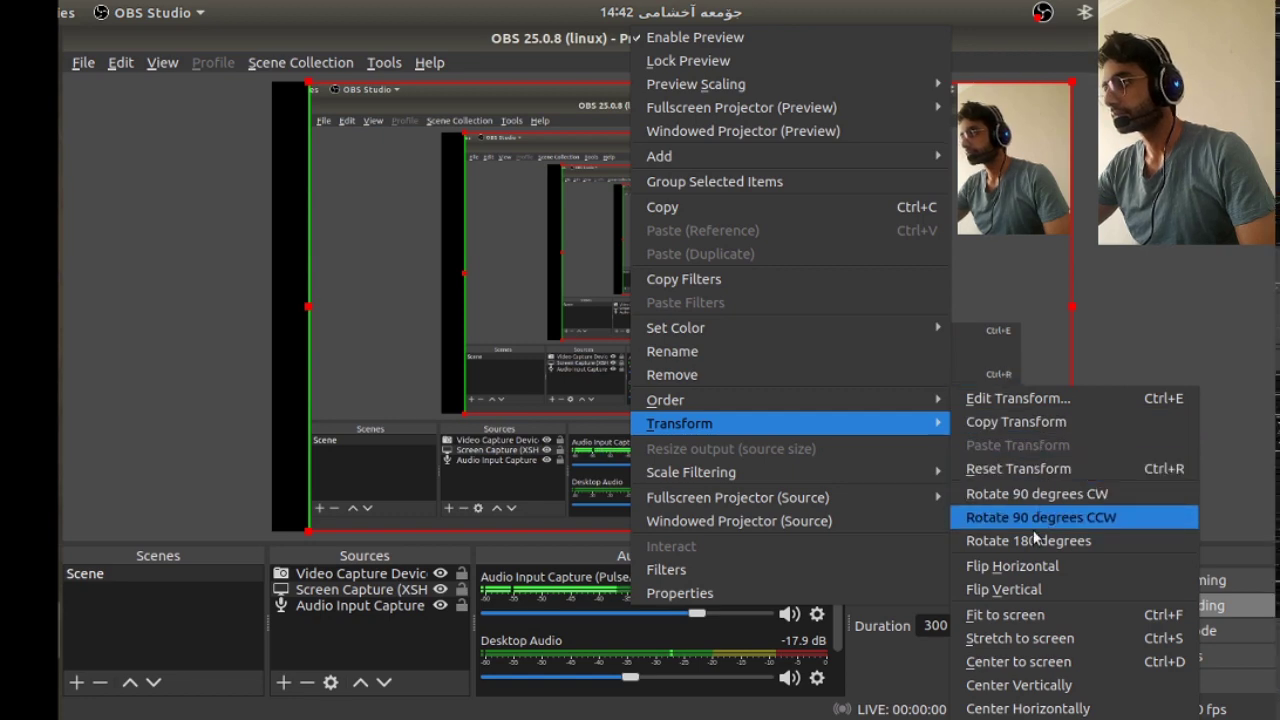
{"action": "left_click", "coordinate": [1053, 620]}
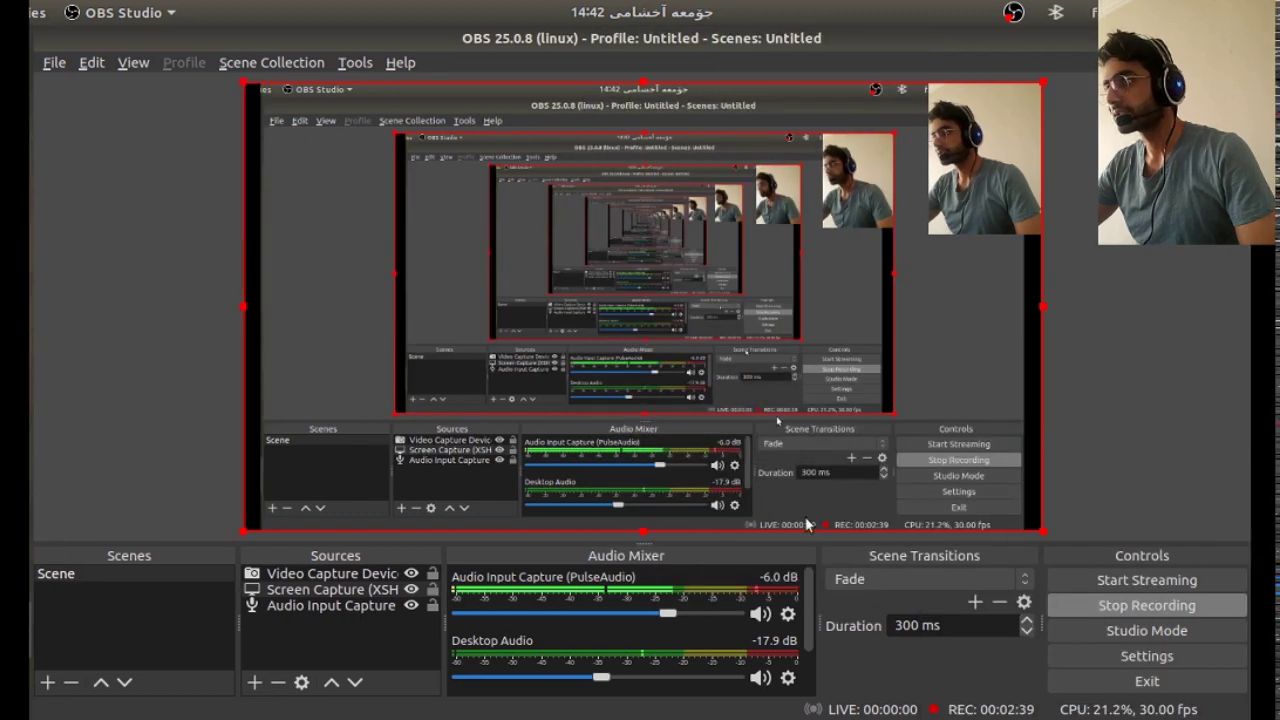